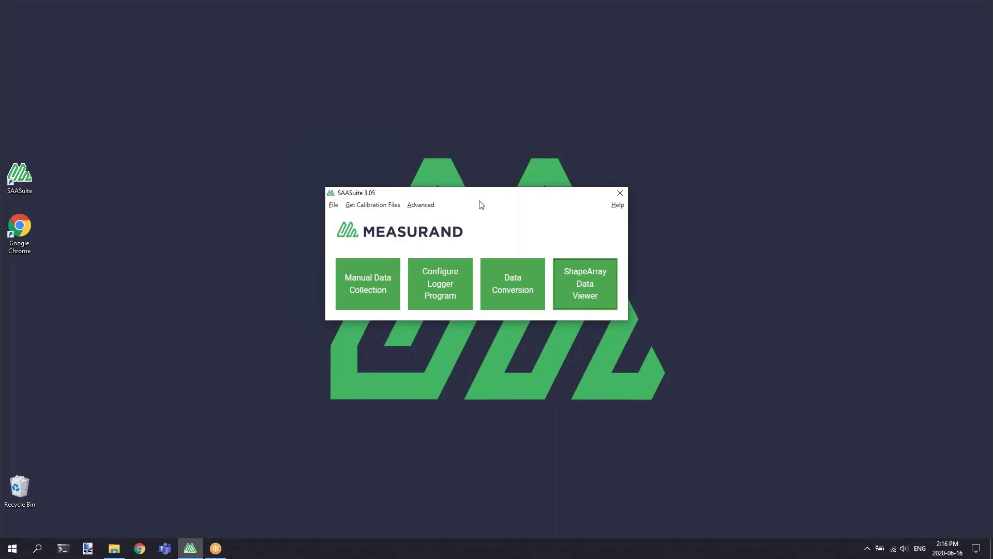
- Start manual data collection and center the Connect window, which finds an SAA on COM8
click(382, 300)
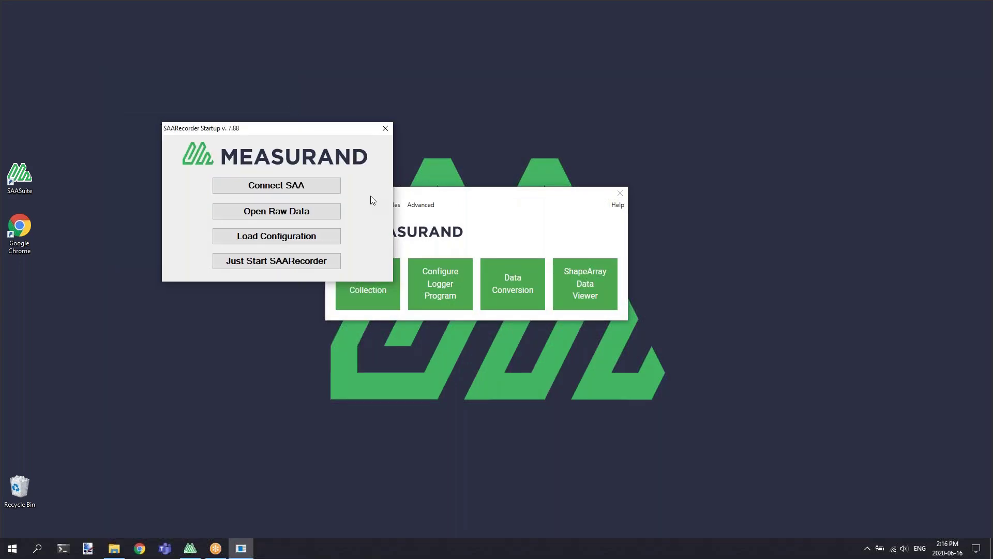
click(318, 188)
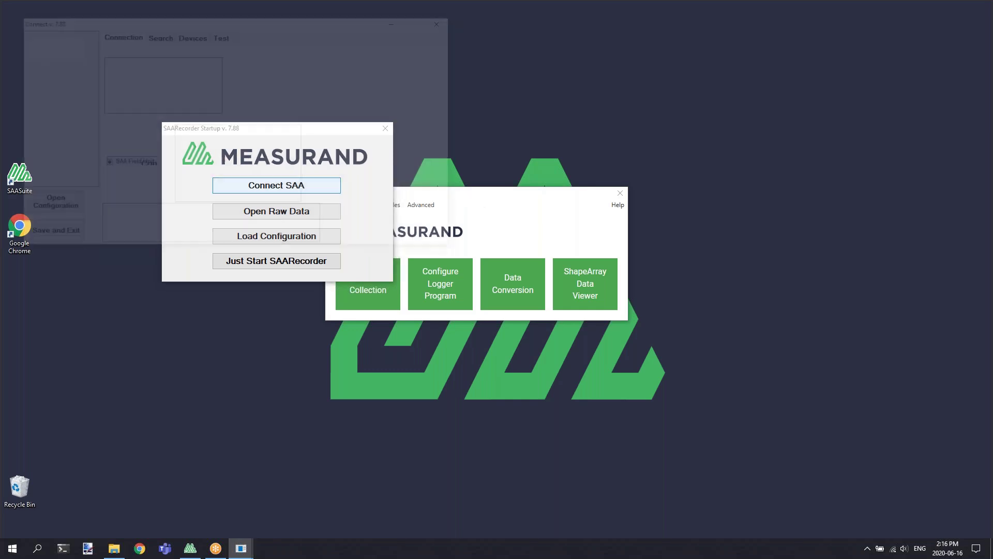
drag(288, 27, 525, 128)
mouse_move(606, 162)
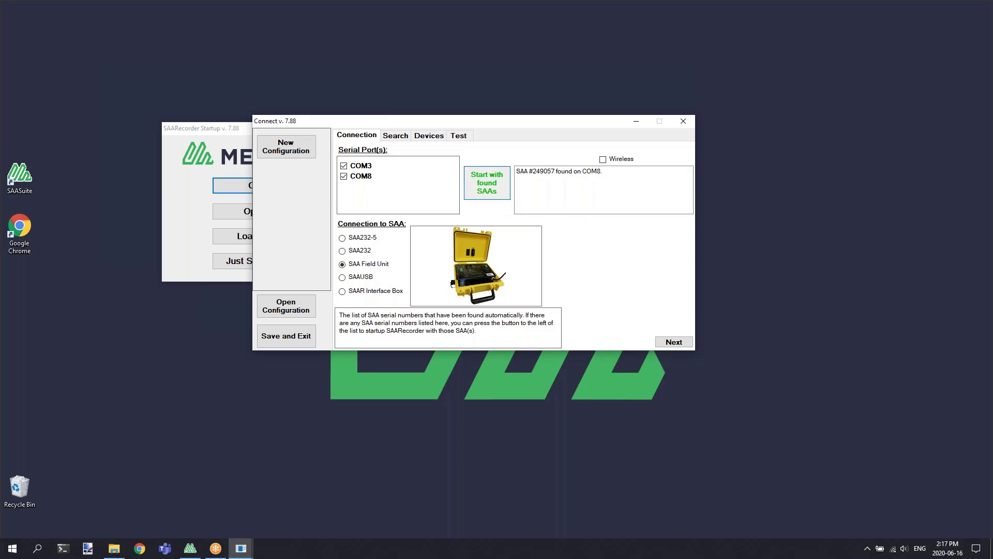
- Start with the found SAA, showing its shape plots with Near (Cable) End reference and 1000-sample averaging
click(501, 193)
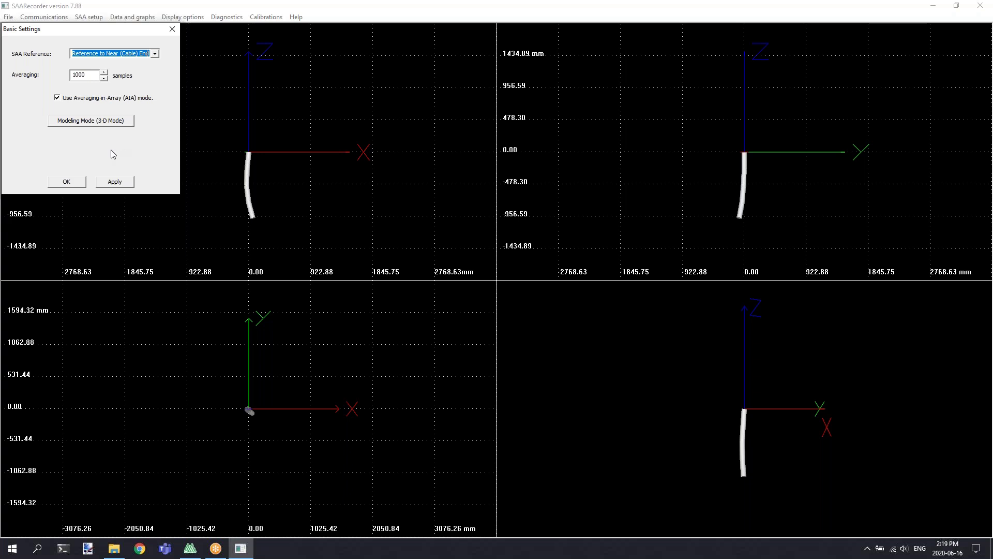
click(75, 185)
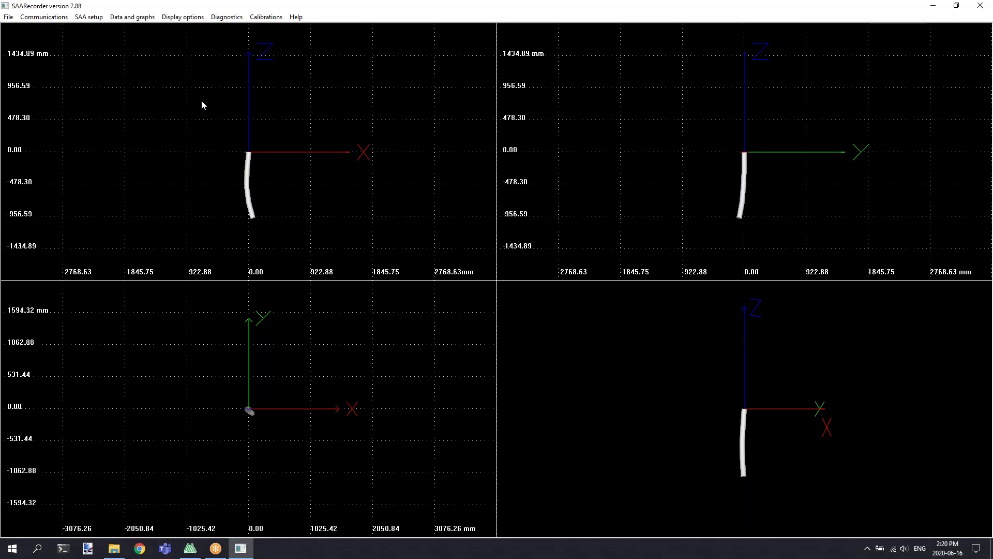
click(97, 21)
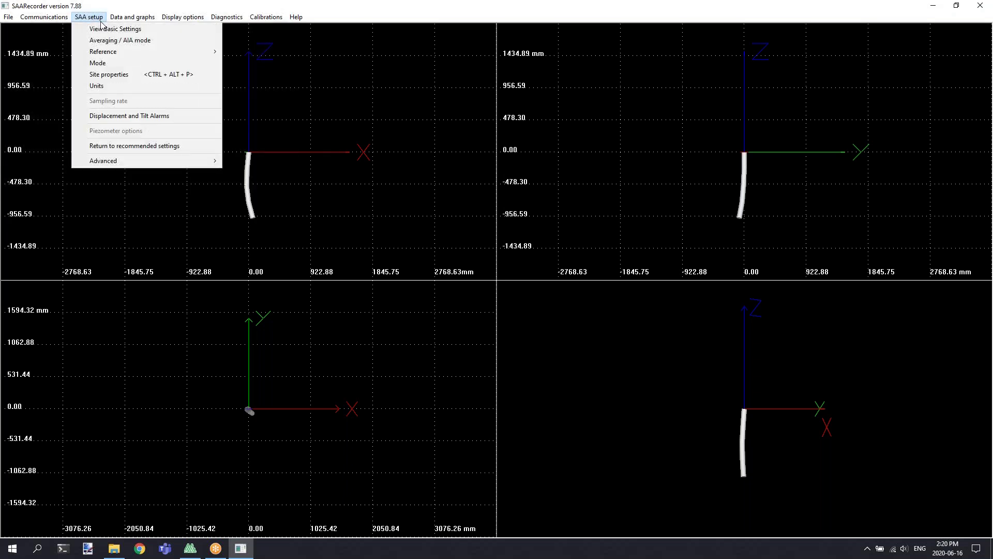
click(135, 76)
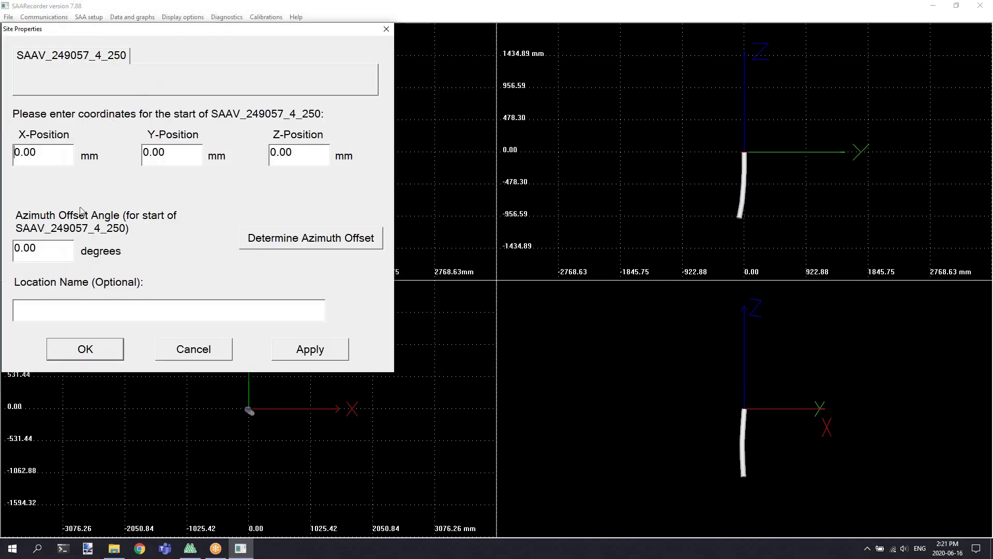
drag(35, 248, 8, 252)
click(114, 348)
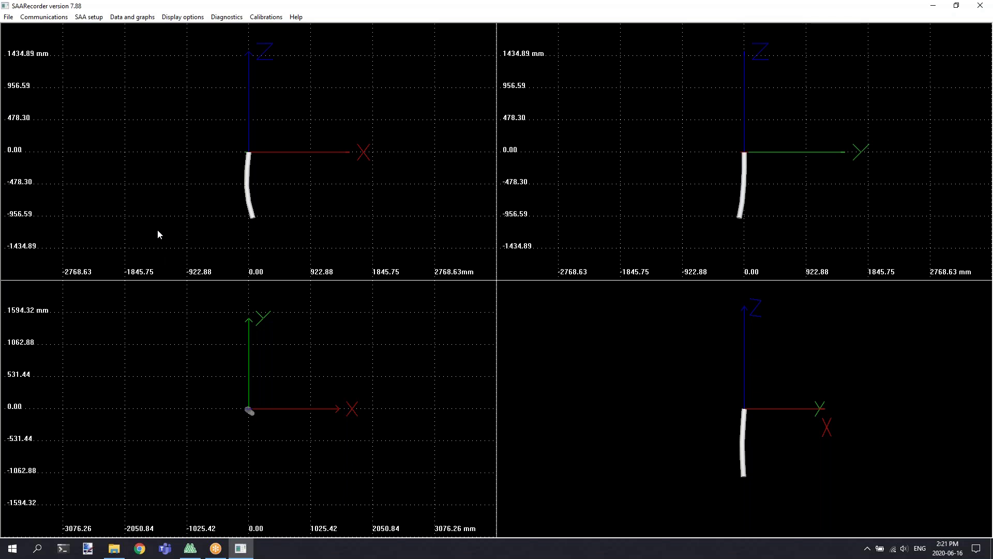
- Record a raw data reading up to sample 5, then stop it
click(10, 17)
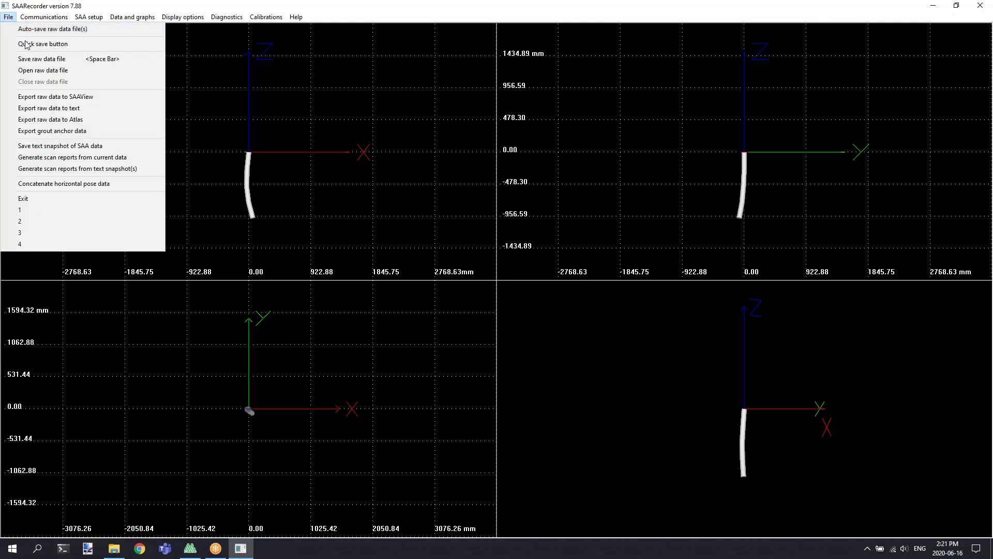
click(74, 59)
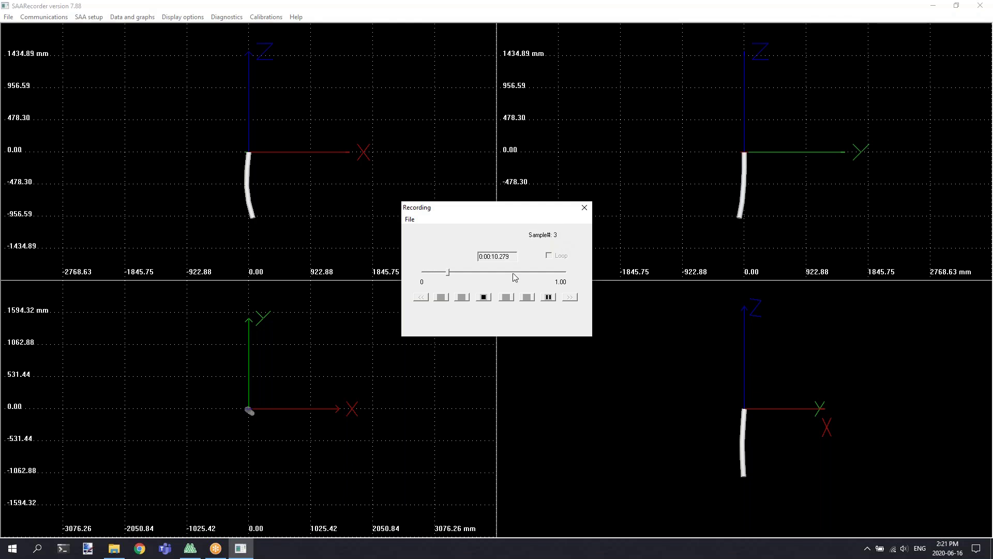
click(484, 298)
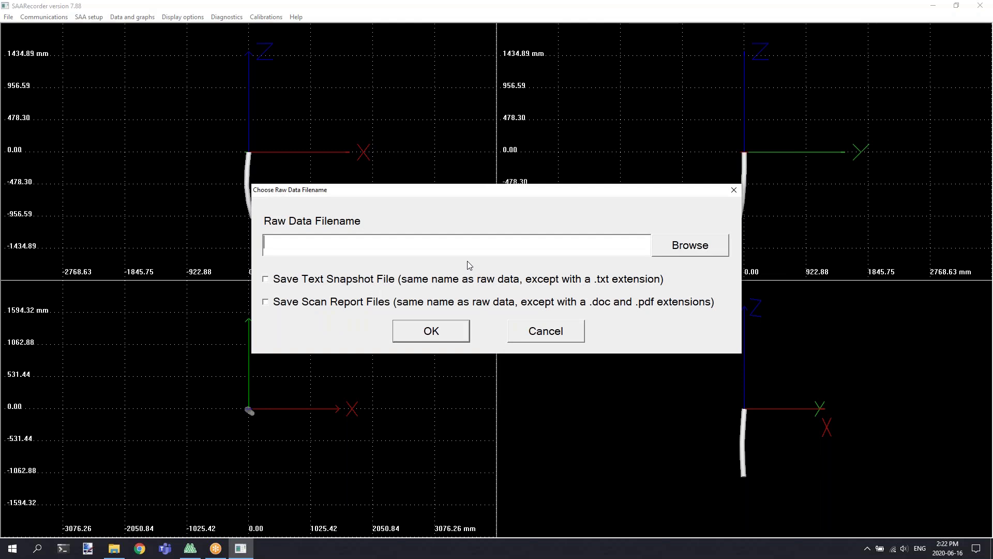
- Save the raw file as 20200616_raw_reading.rsa, adding a text snapshot and scan report files
click(681, 247)
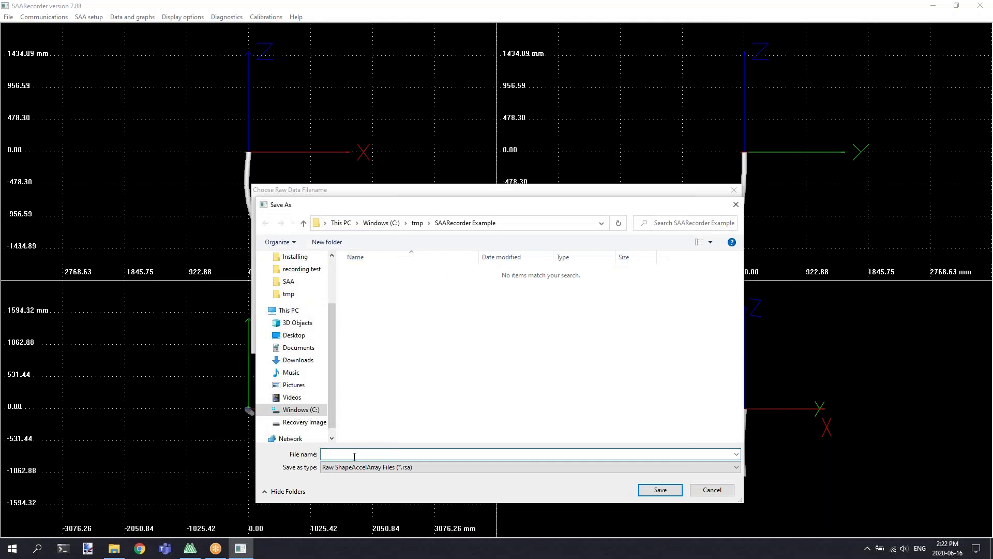
text(20200616_raw_reading.rsa)
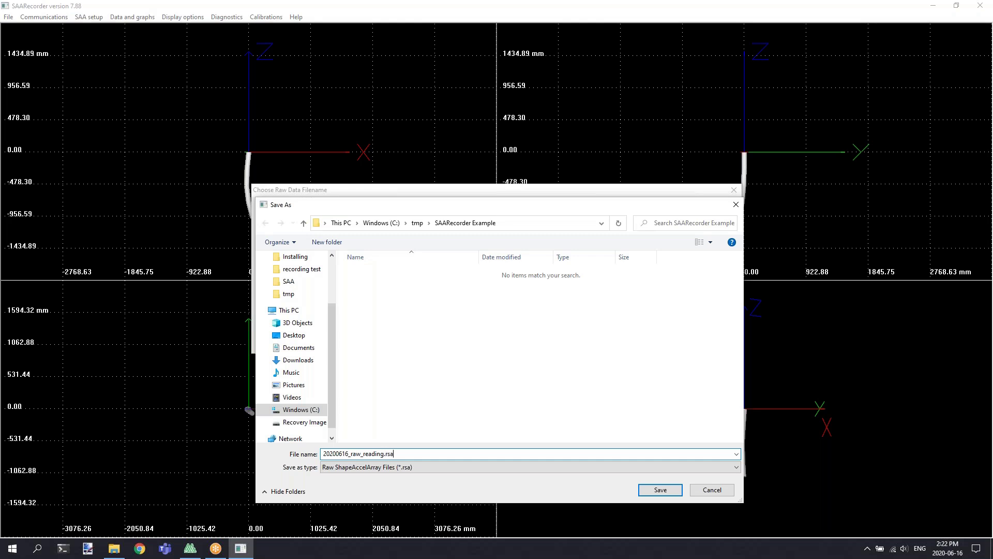
click(675, 493)
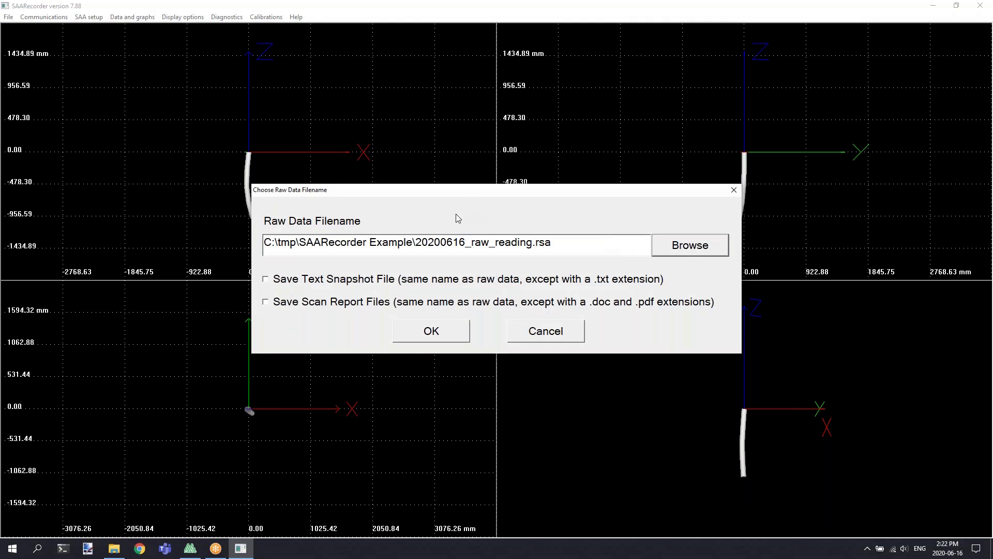
click(291, 279)
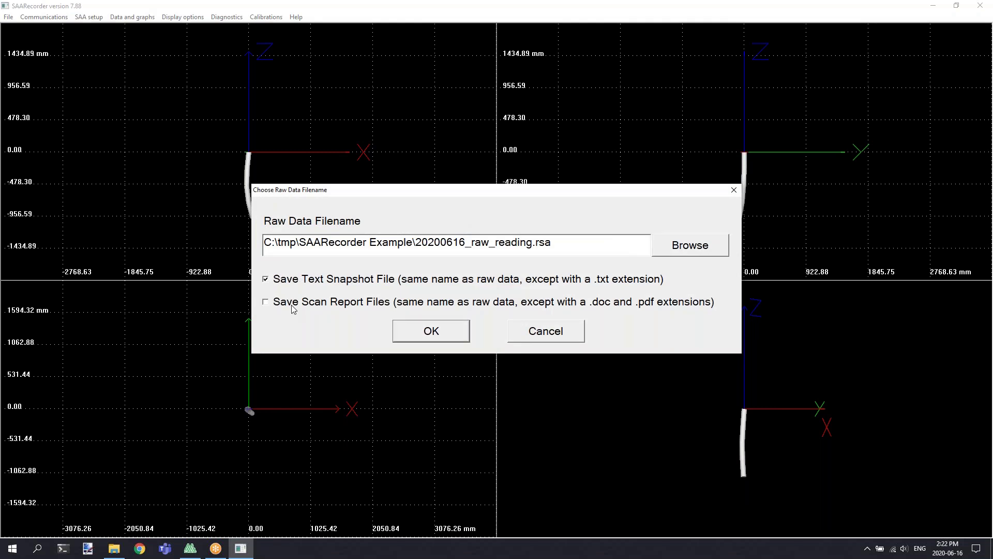
click(280, 304)
- Confirm saving, keeping SAAScanReport's default header and vertical/horizontal deviation options for SAAV_249057_4_250
click(402, 331)
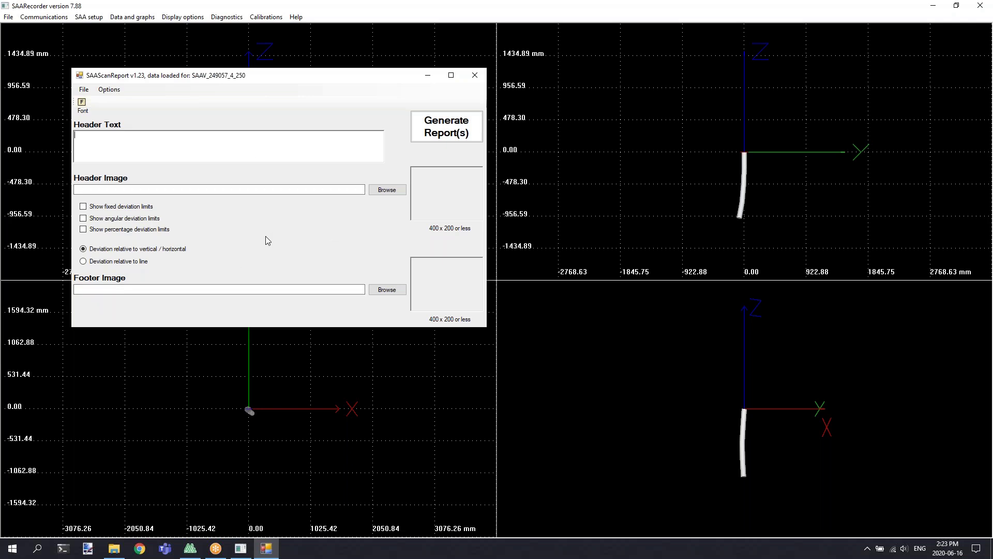
- Generate the .txt, .doc and .pdf reports for 20200616_raw_reading.rsa and acknowledge the confirmation
click(420, 131)
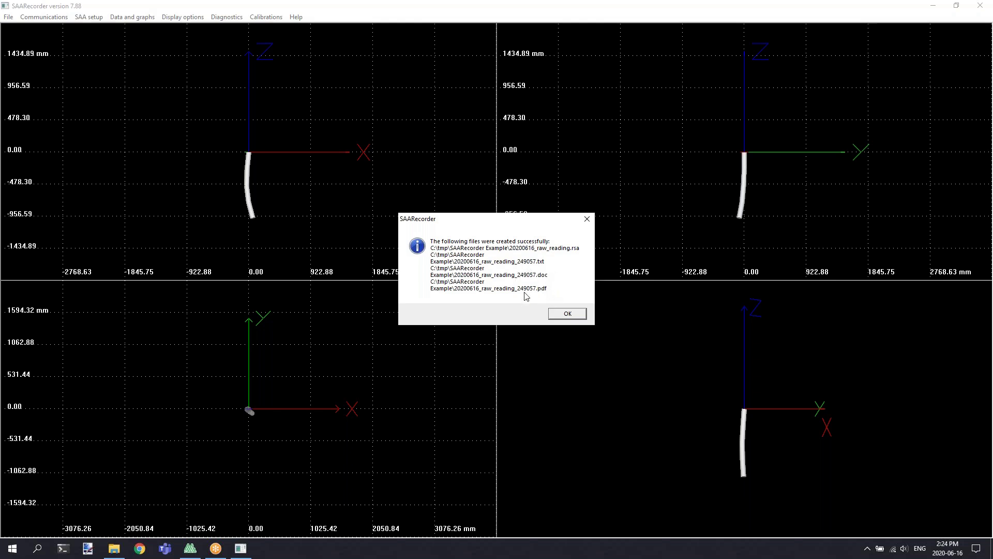
click(564, 314)
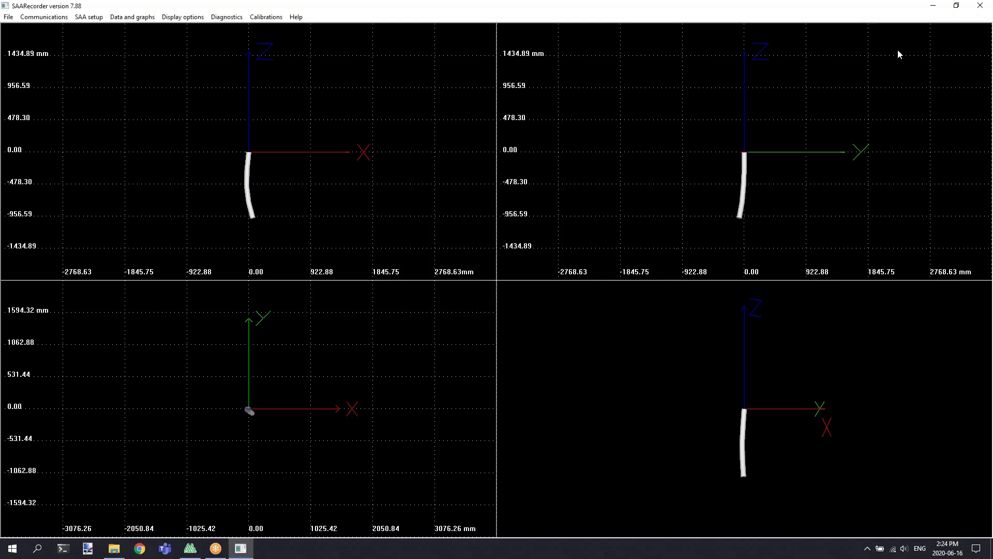
- Review the .rsa, .doc, .pdf and .txt files in C:\tmp\SAARecorder Example
click(933, 6)
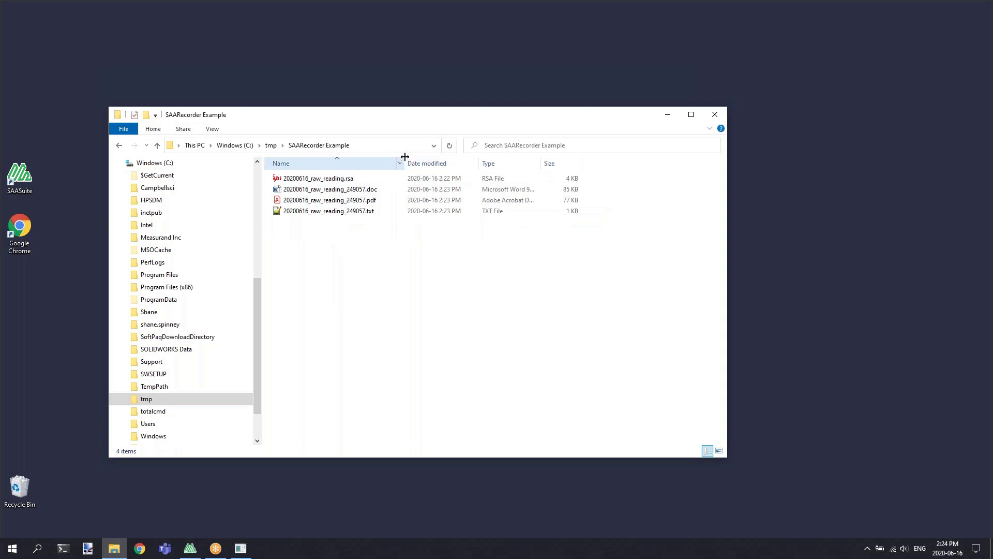
drag(383, 234, 327, 176)
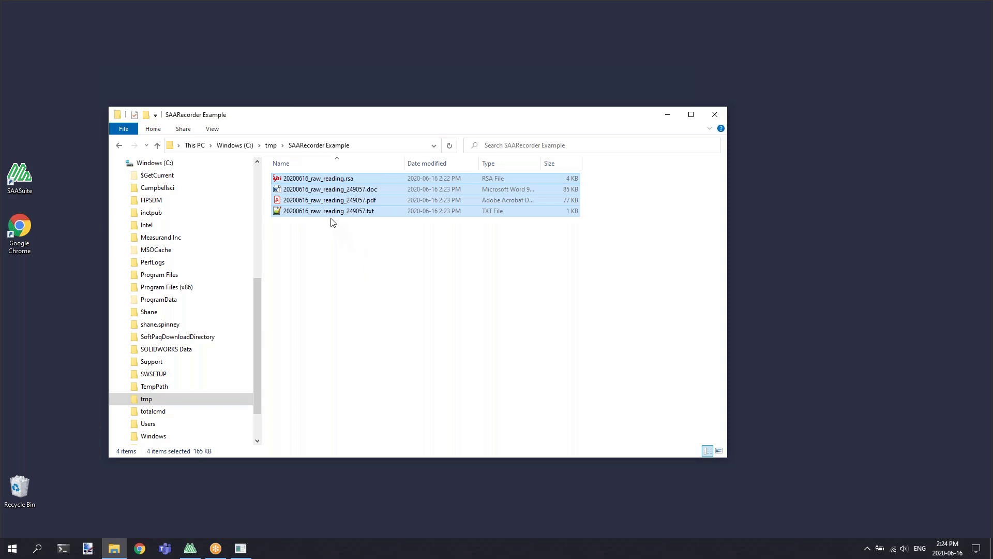
click(315, 234)
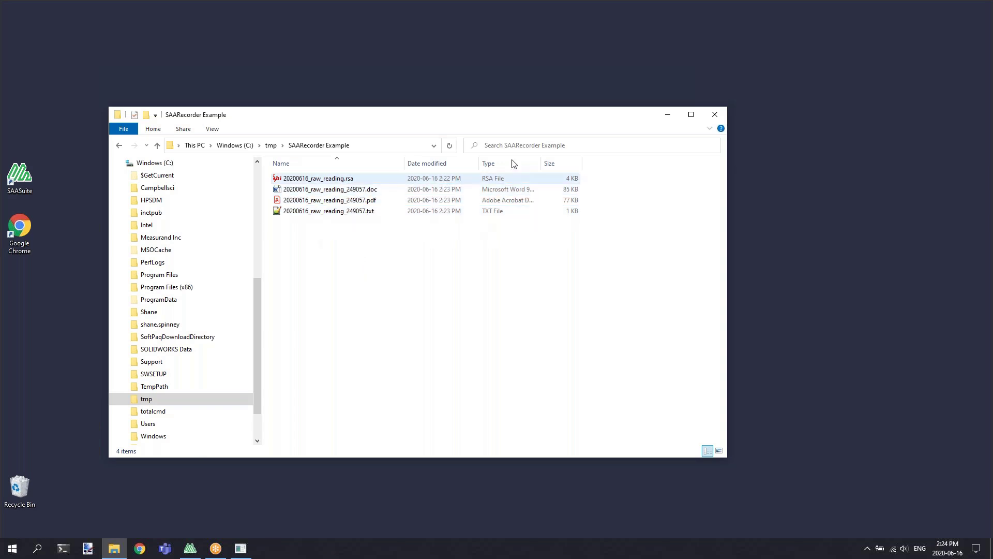
- Close File Explorer and open SAARecorder's Diagnostics menu
click(715, 116)
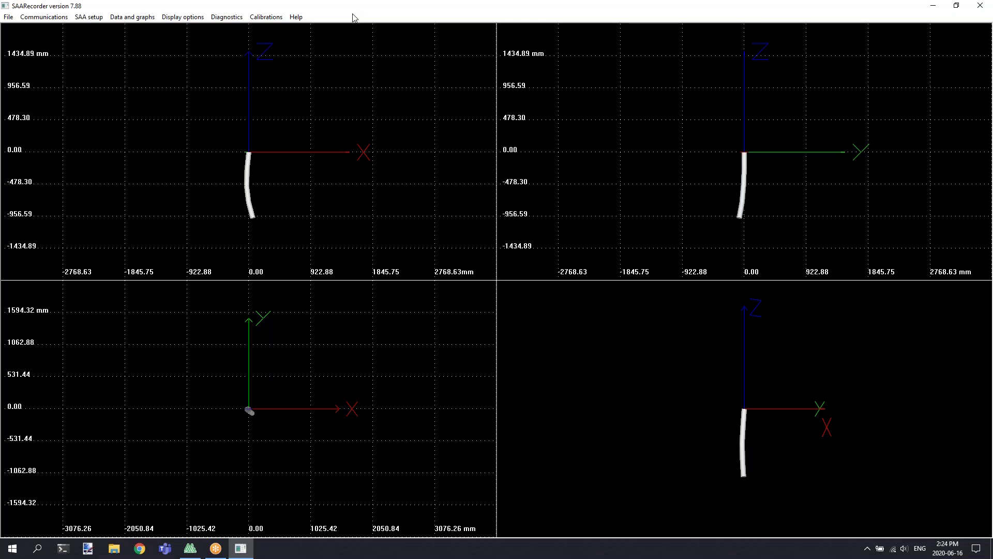
click(236, 19)
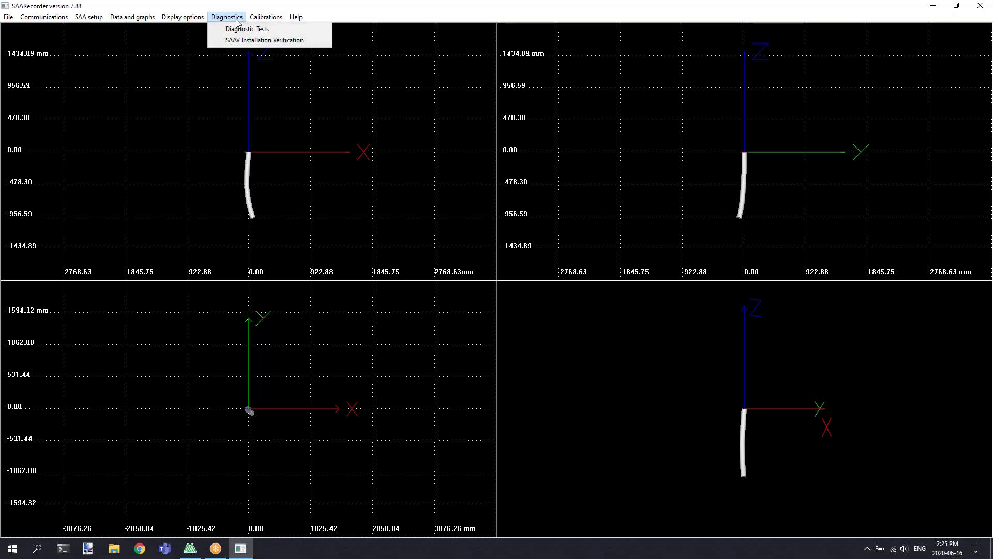
- Verify the SAAV installation on recorded data: 59.0 mm casing, 4.8° average tilt, 4.2 mm settlement
click(316, 42)
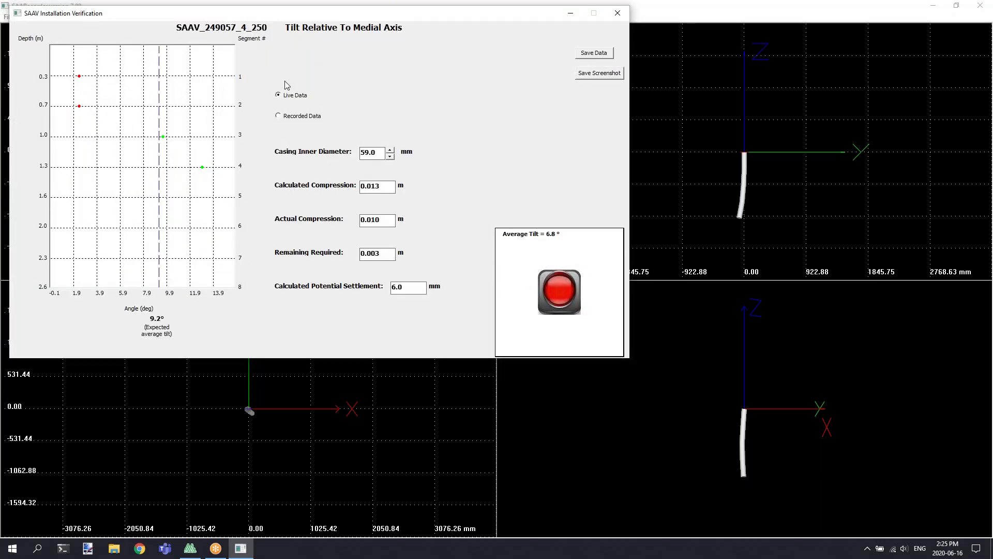
click(279, 115)
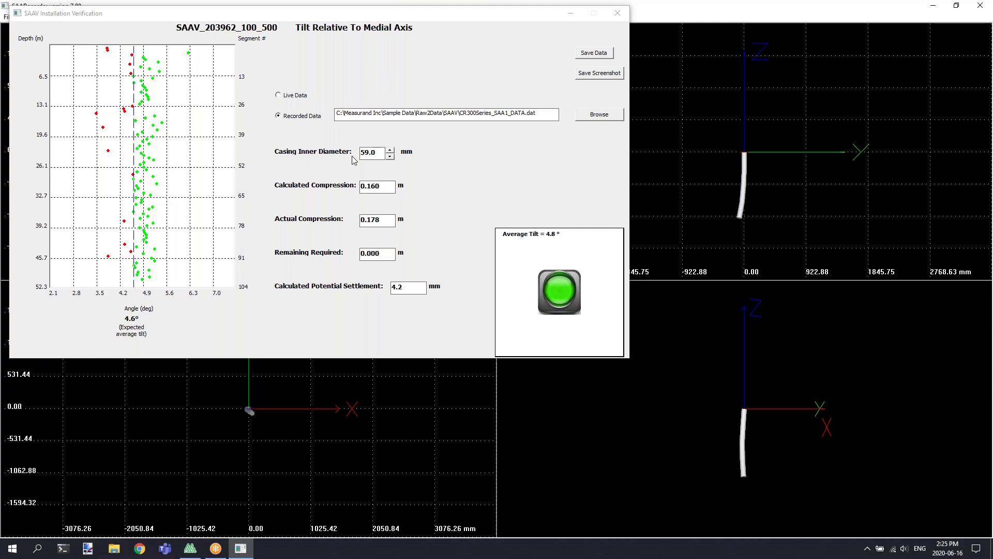
drag(378, 152, 359, 151)
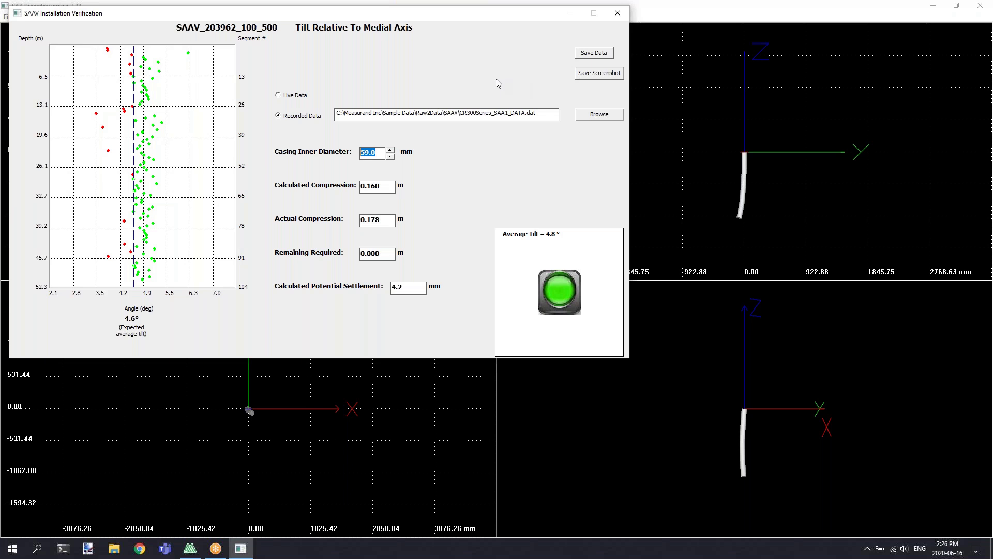
drag(361, 16, 387, 45)
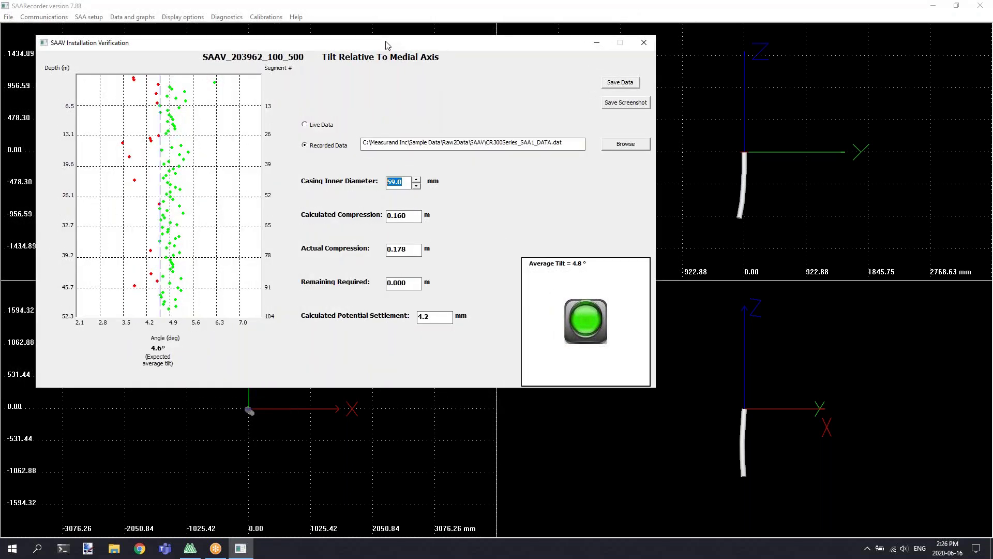
- Close the verification and open the Complete Diagnostics Check with 5 voltage/current and 10 data-check samples
click(644, 43)
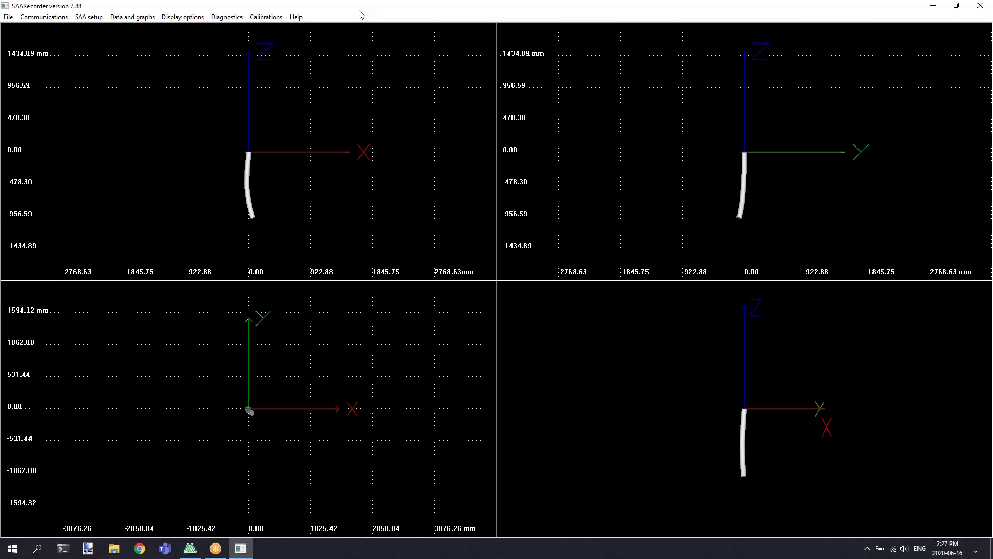
click(242, 21)
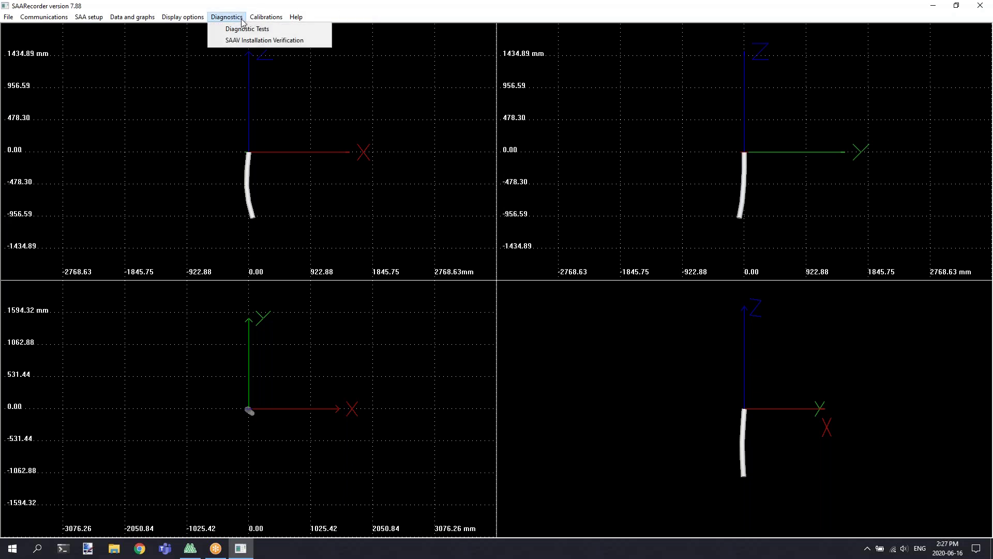
click(293, 30)
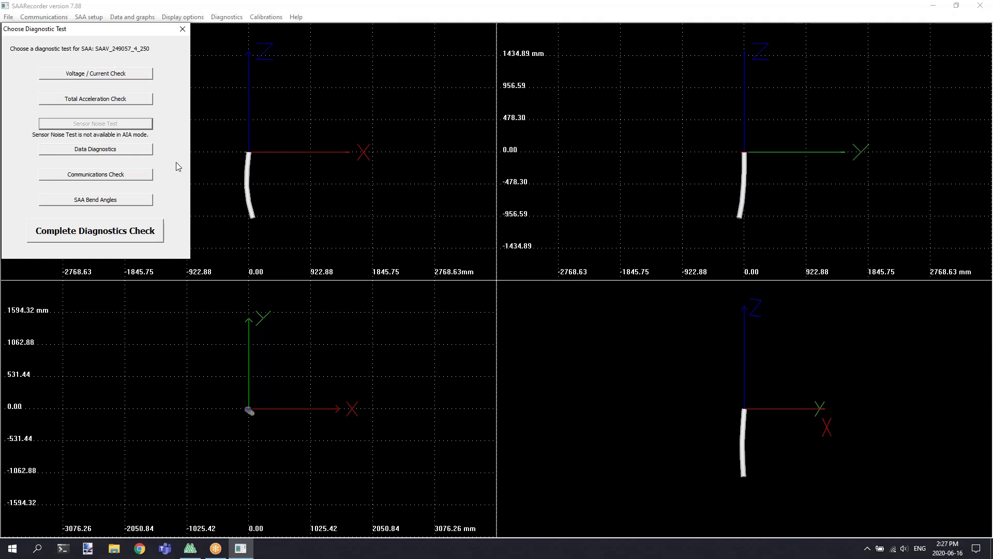
click(153, 230)
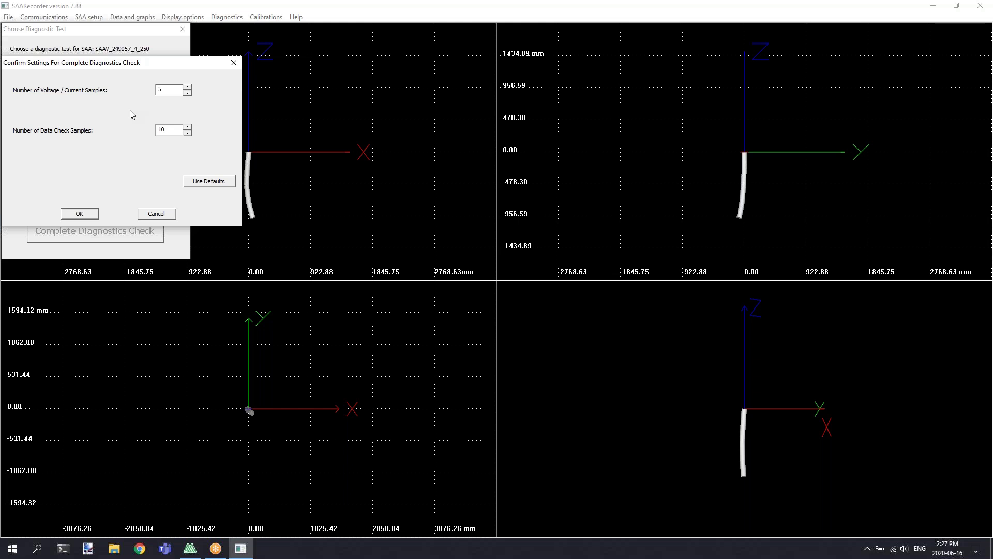
- Confirm the sample settings and run all tests: voltage/current, data, acceleration and communications rates
click(80, 214)
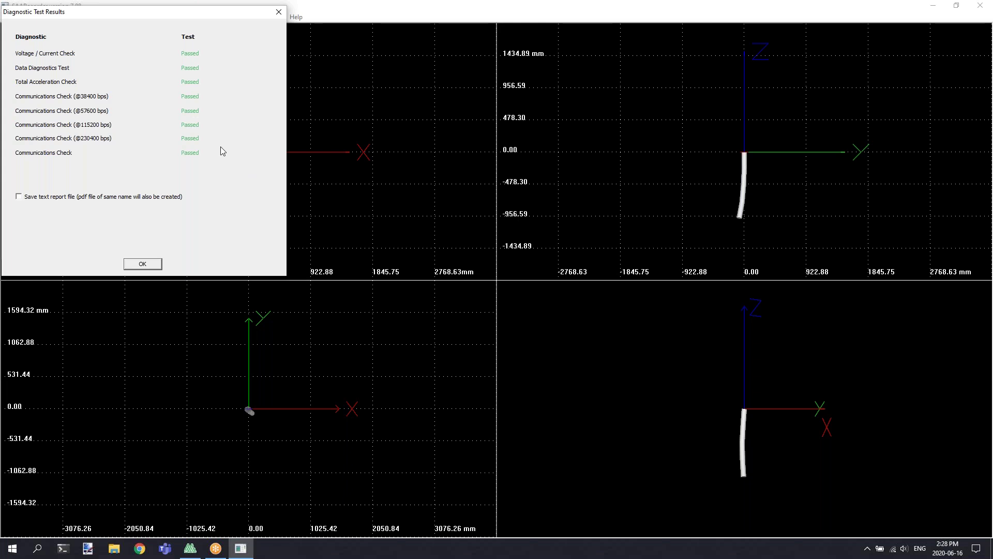
- Save diagnostics_report_249057_2020_06_16_14_28 as .txt and .pdf, then close the Acrobat and Notepad++ copies
click(23, 197)
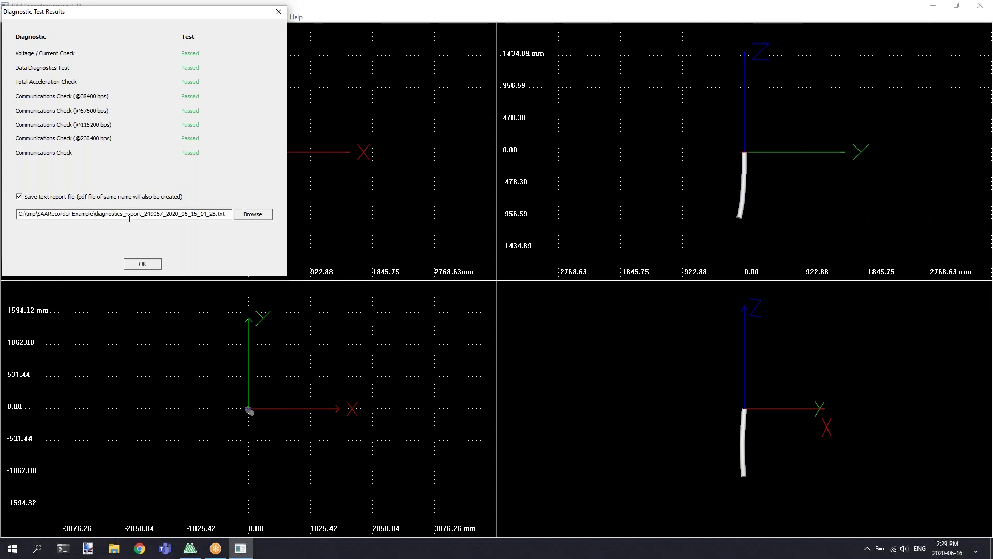
click(137, 264)
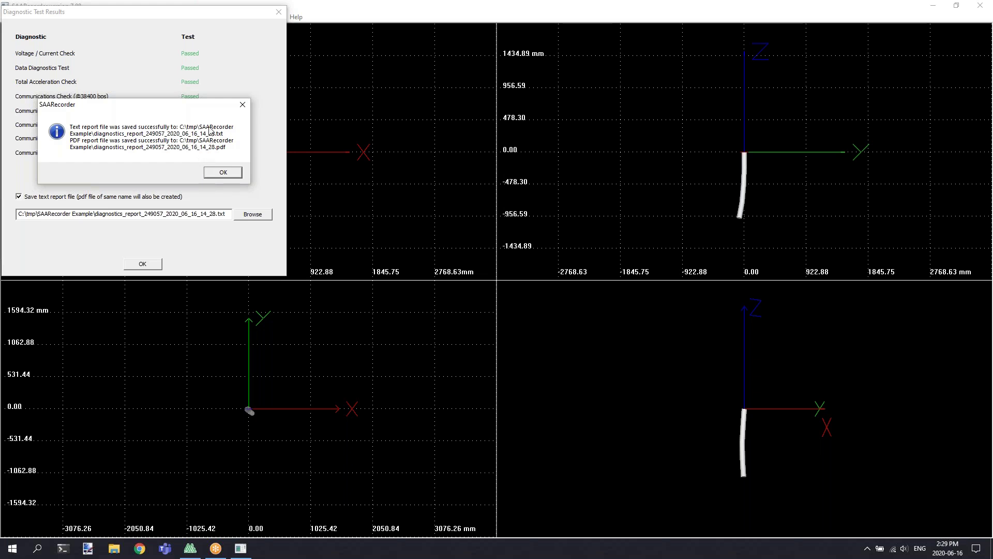
click(223, 172)
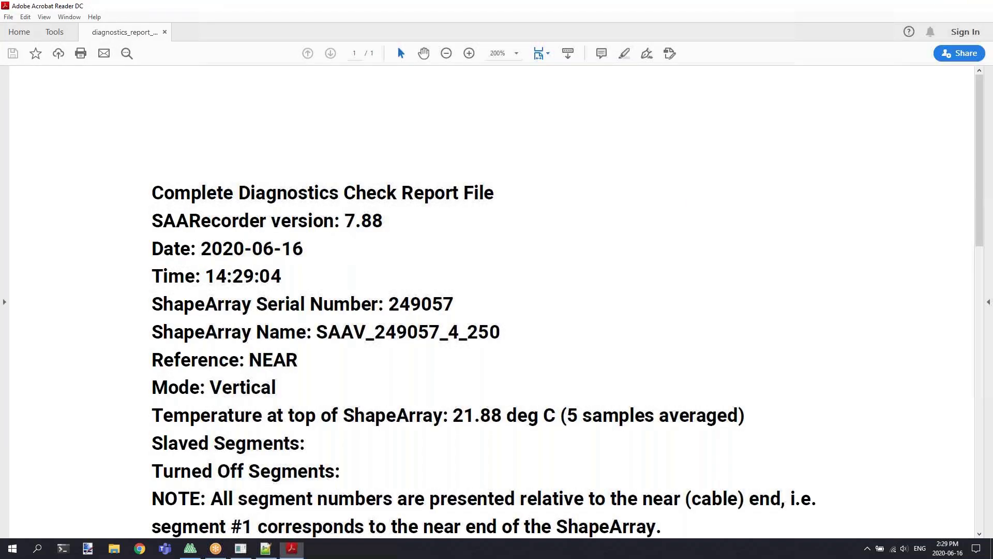
click(989, 6)
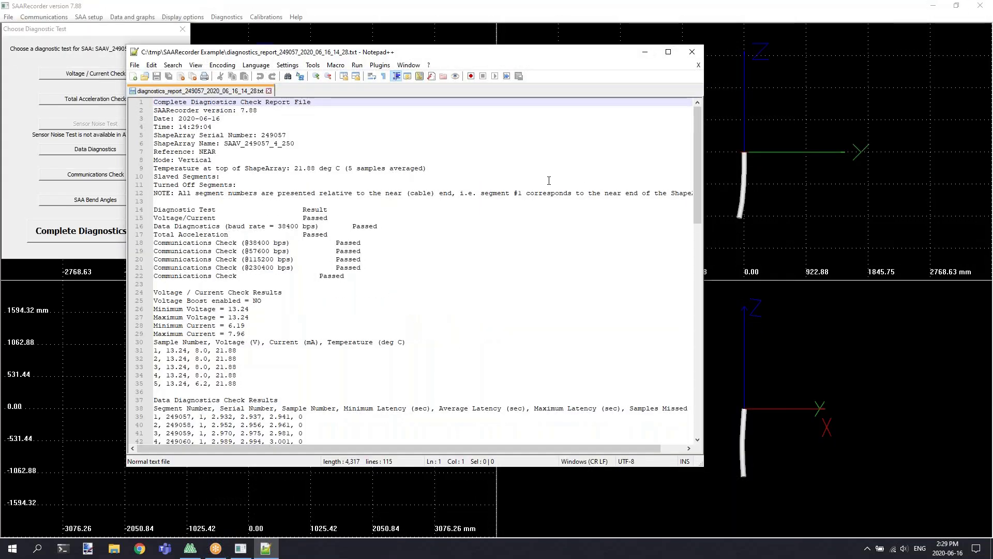
click(692, 51)
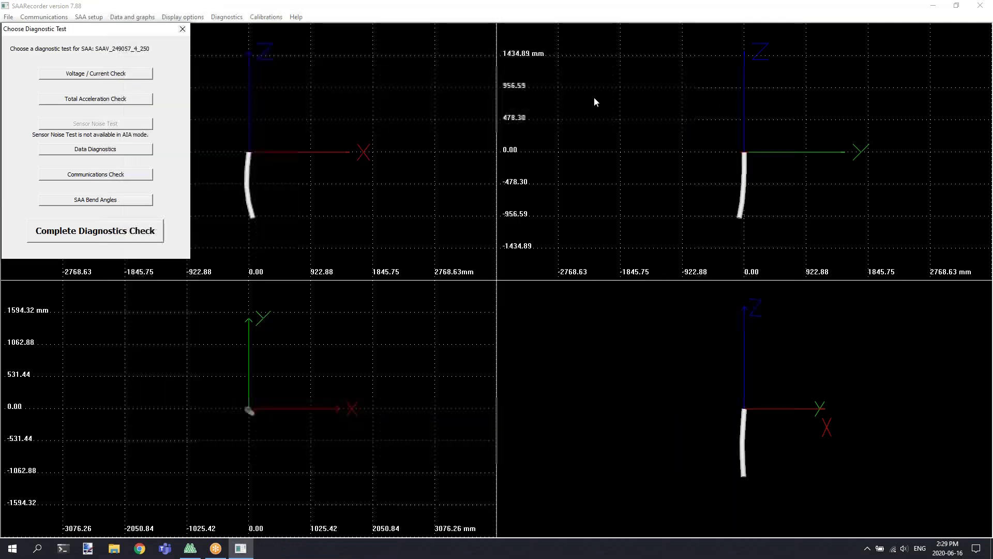